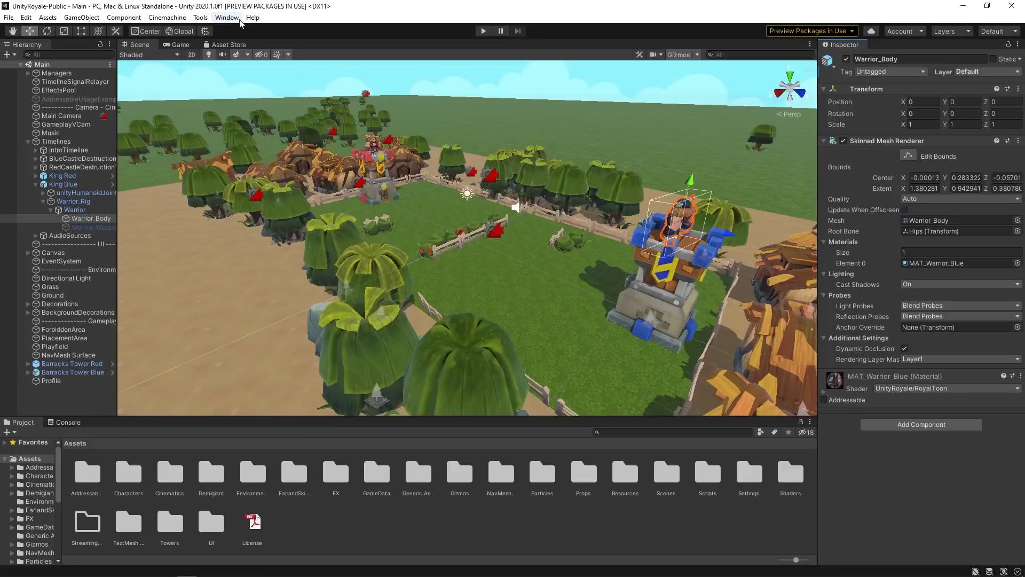
Launch the Profiler as a standalone process from Window > Analysis and confirm the dialog.
left_click(239, 20)
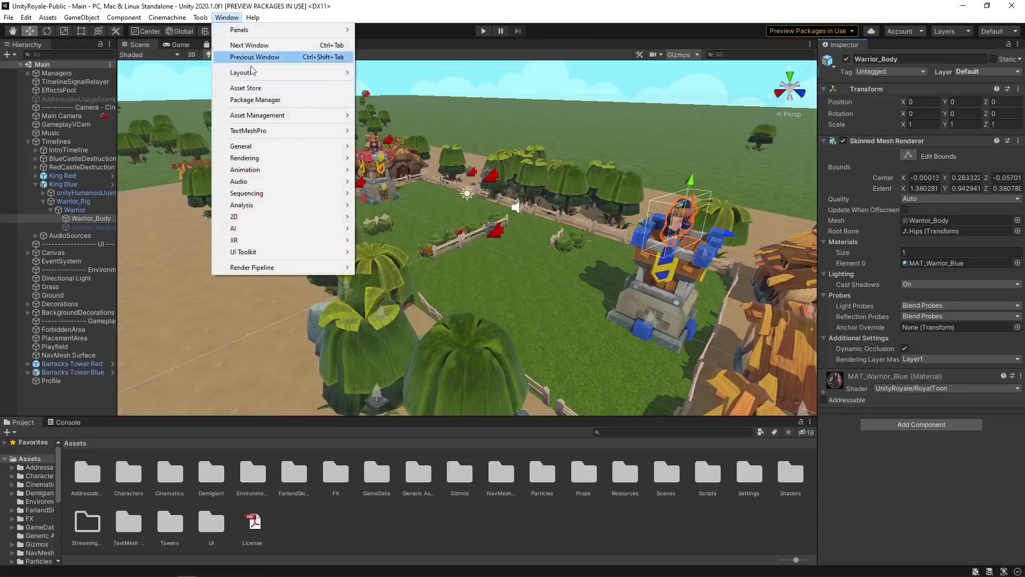
mouse_move(354, 207)
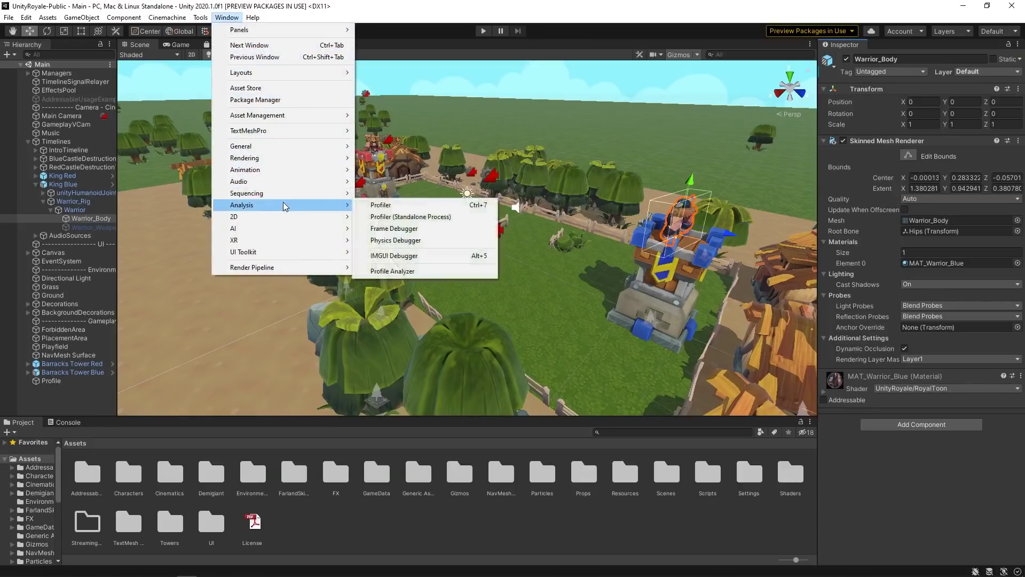
left_click(407, 217)
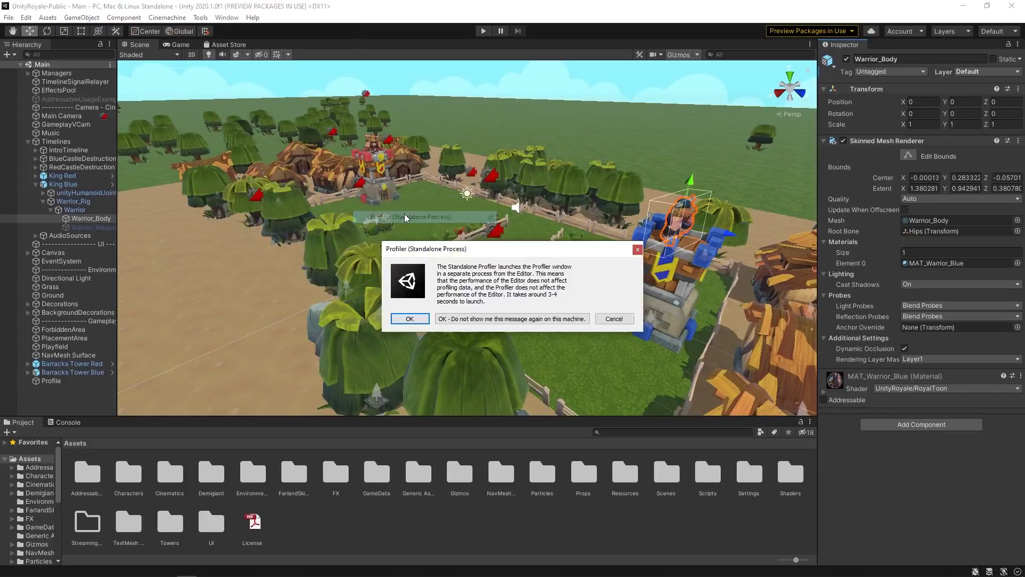
left_click(425, 319)
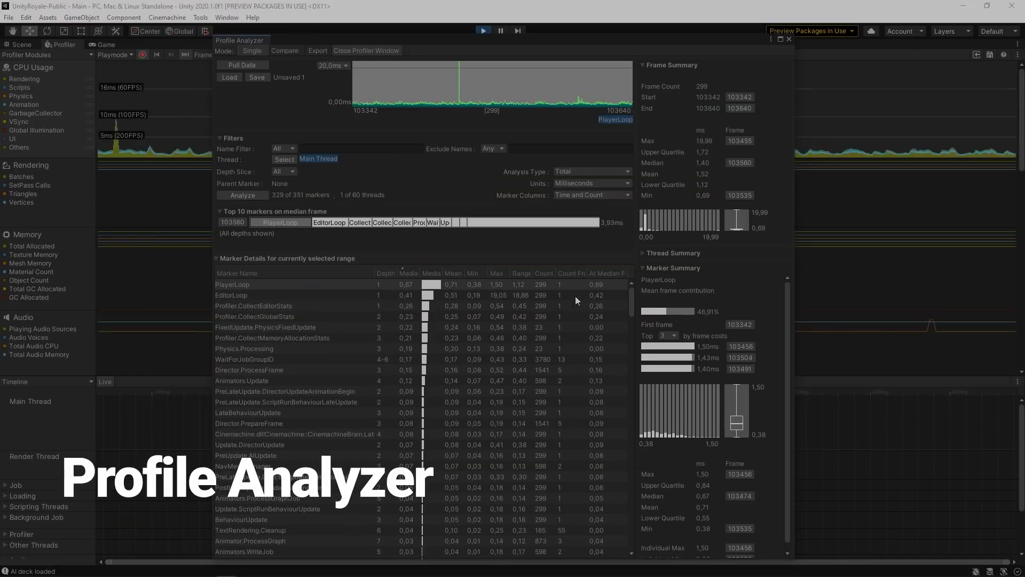
Examine the PlayerLoop, EditorLoop and Profiler.CollectEditorStats (18.29% mean frame) marker statistics.
left_click(333, 286)
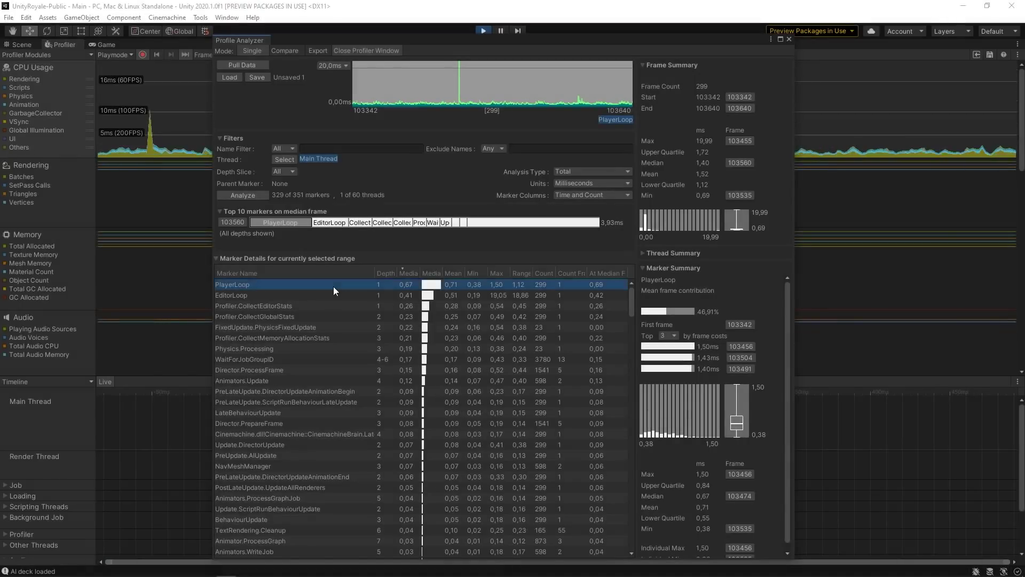
left_click(304, 295)
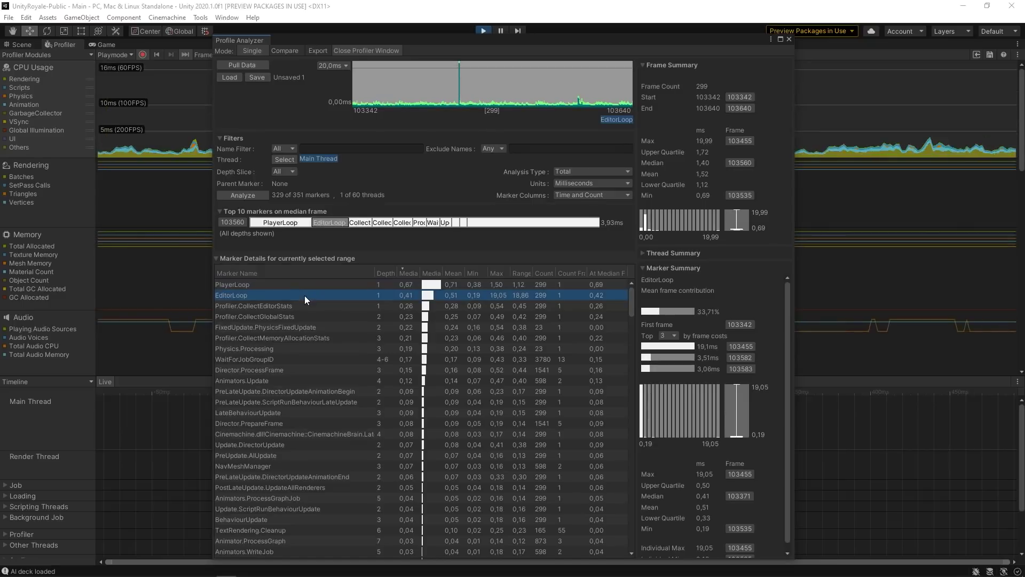
left_click(357, 224)
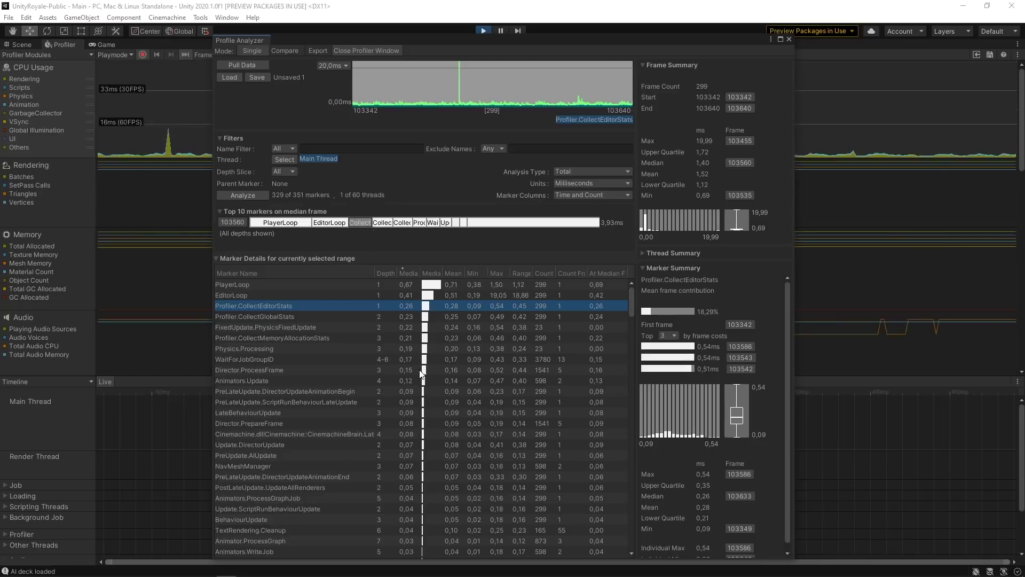
scroll(422, 372, "down", 1)
scroll(421, 372, "down", 1)
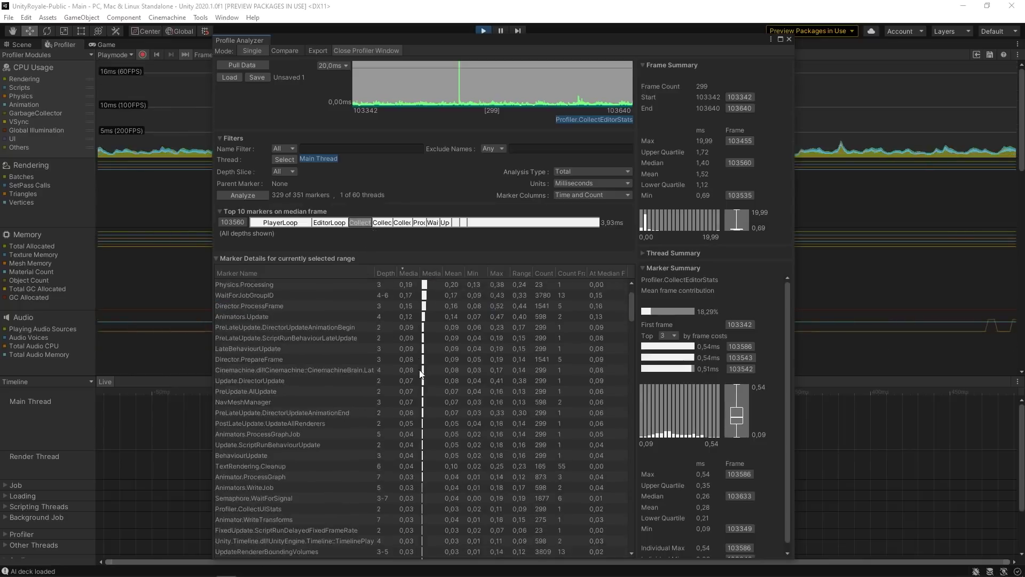
scroll(421, 372, "down", 1)
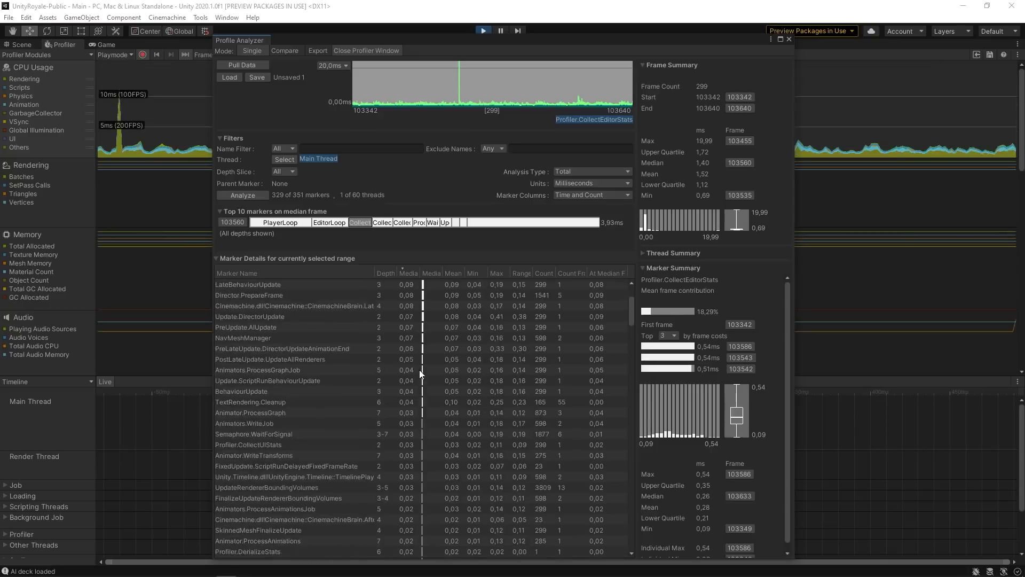
scroll(421, 373, "down", 2)
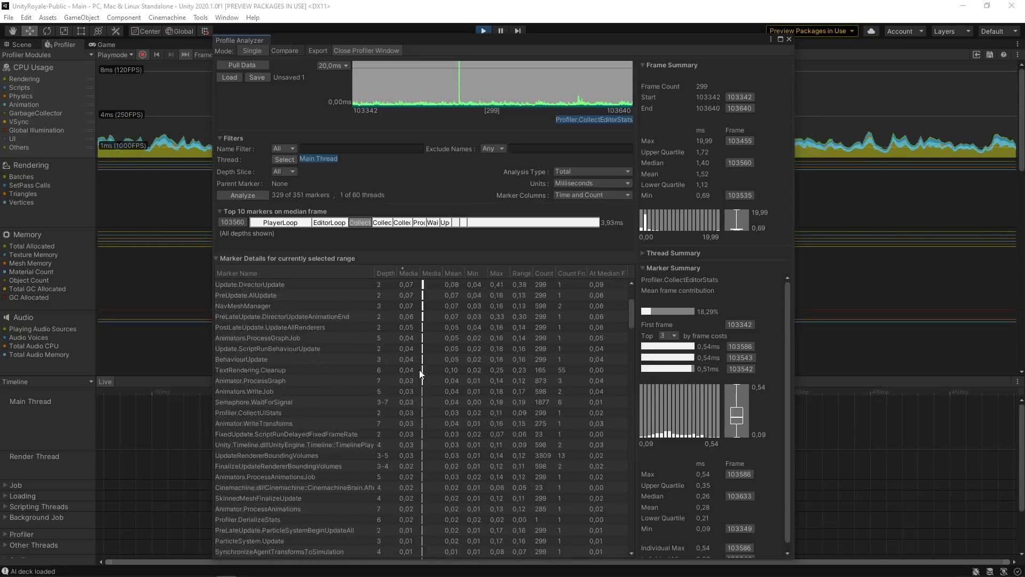
scroll(420, 372, "up", 4)
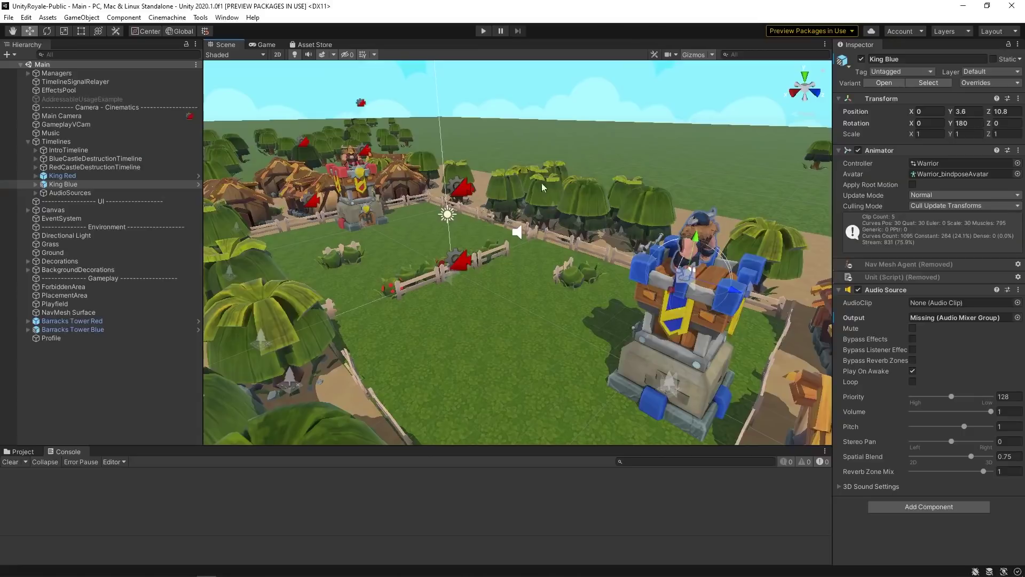
Open the Package Manager and select the Profile Analyzer 1.0.3 package in the Unity Registry.
left_click(227, 18)
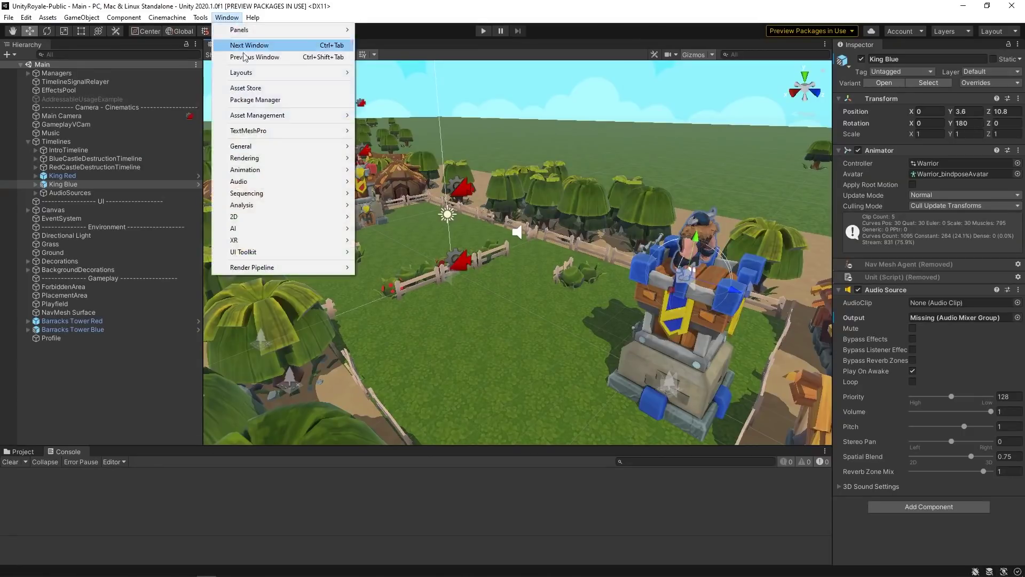
left_click(264, 101)
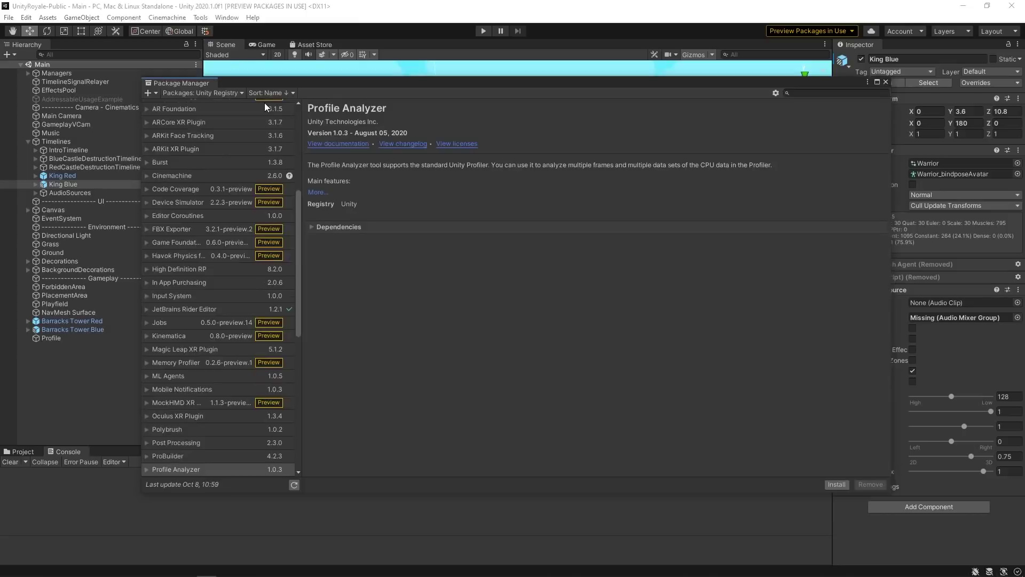
scroll(255, 288, "down", 4)
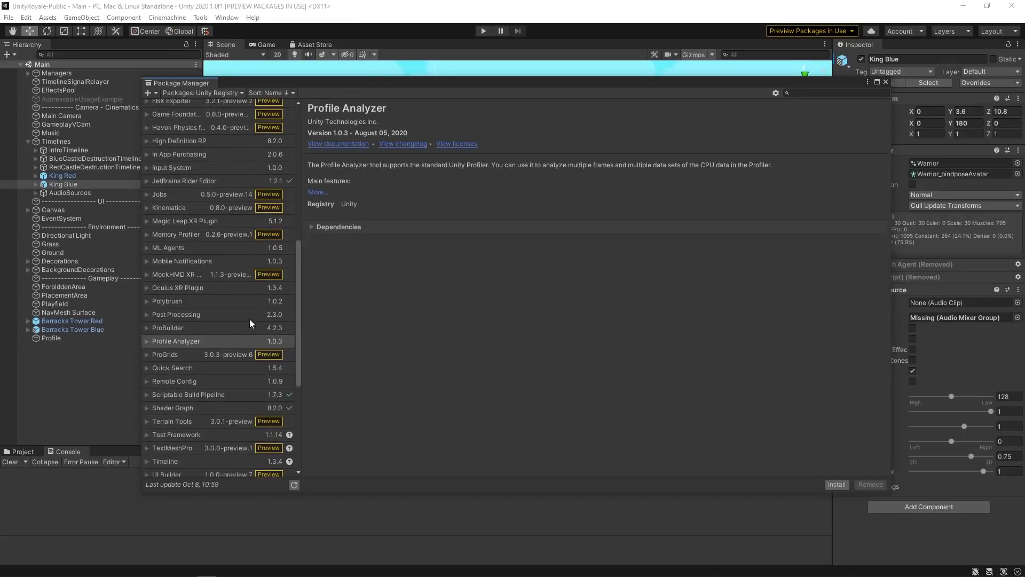
left_click(238, 341)
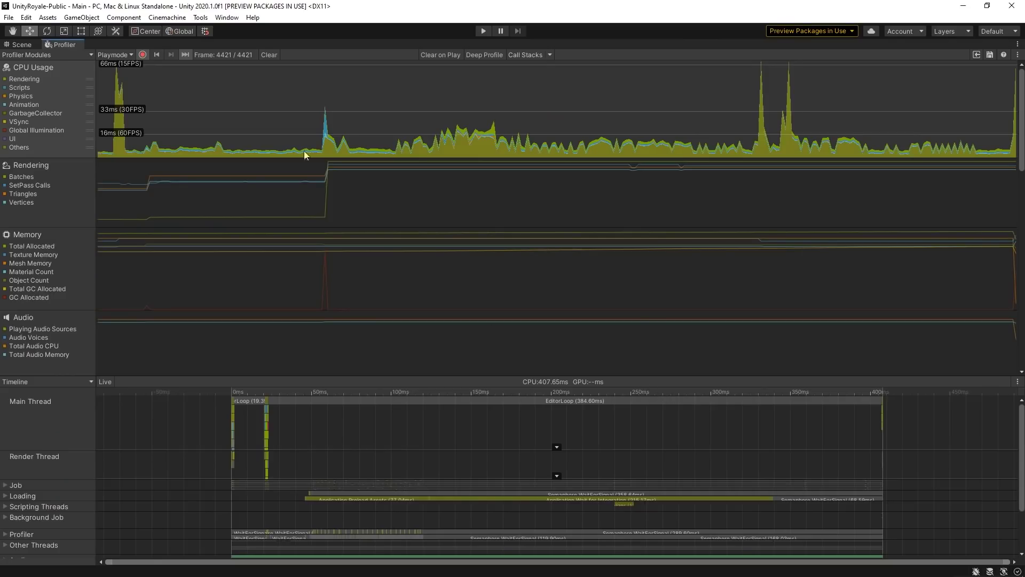
Open the Profile Analyzer and dock it to the right of the Profiler.
left_click(226, 20)
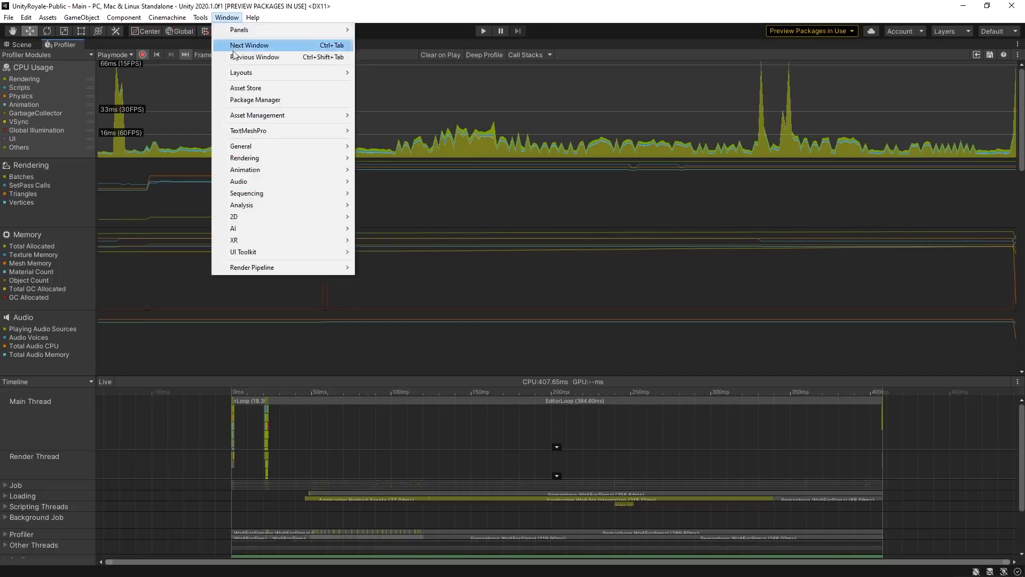
mouse_move(262, 207)
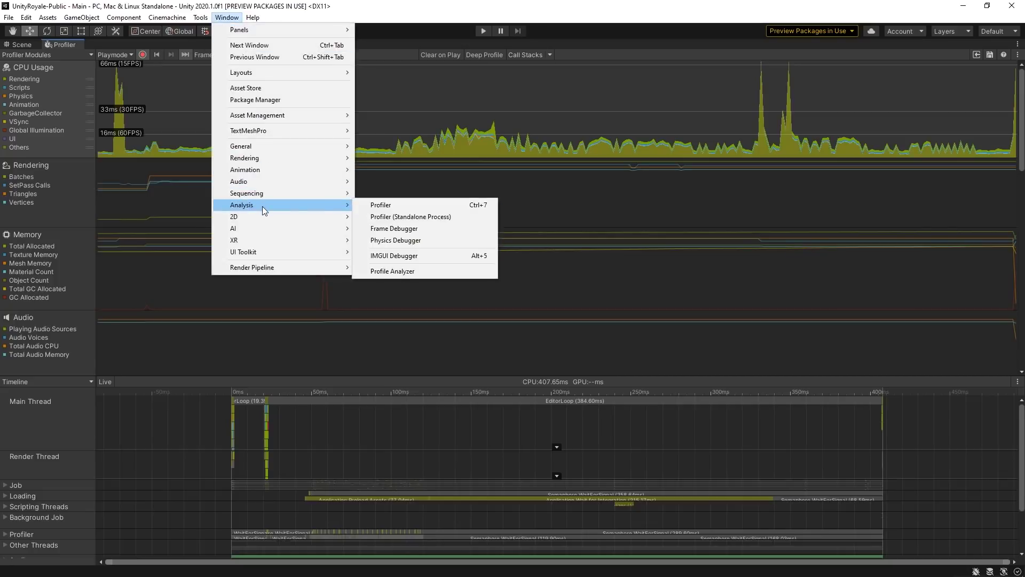
left_click(447, 271)
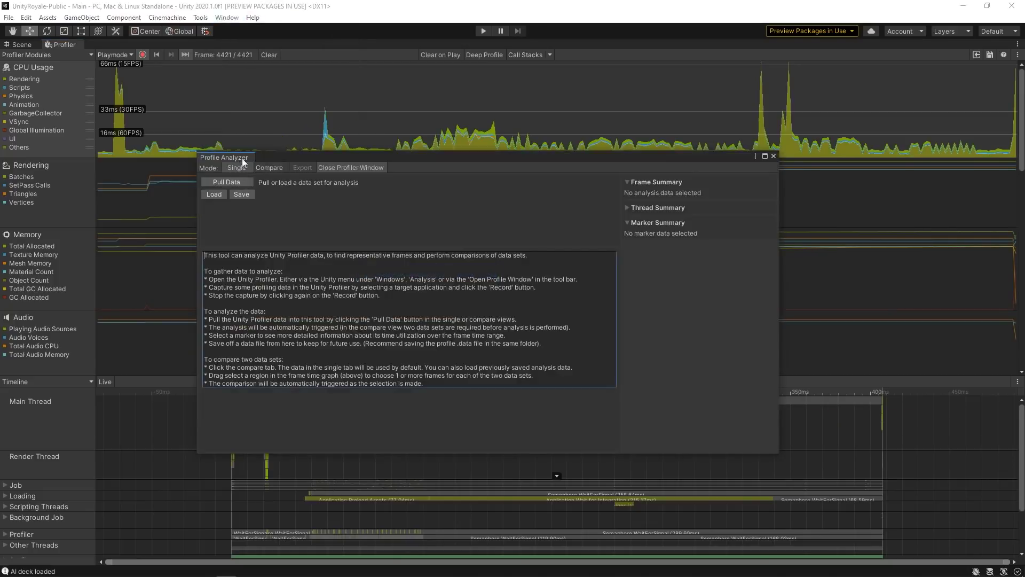
left_click_drag(242, 158, 989, 269)
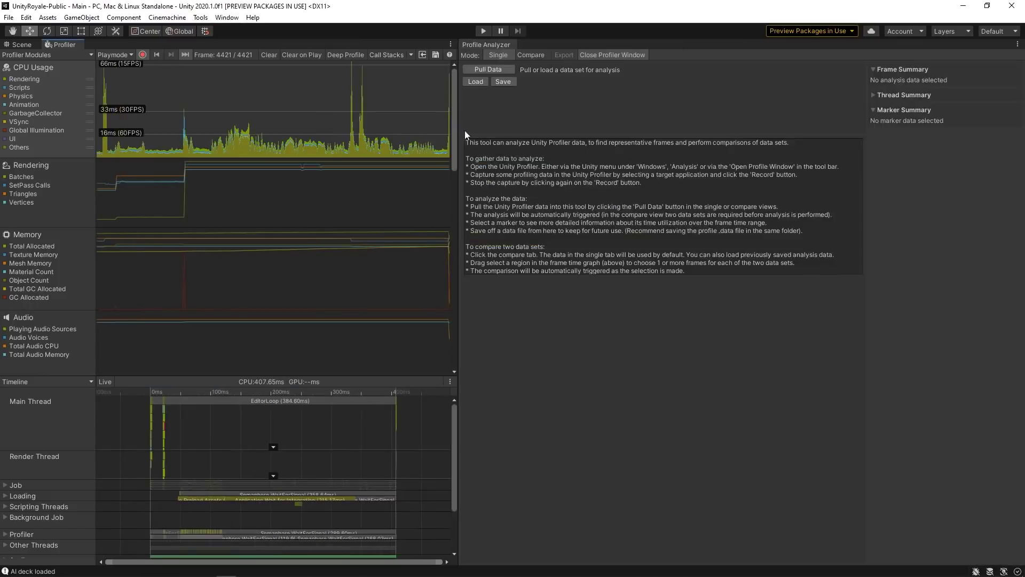
Pull the Profiler's frames 4122 to 4420 into the analyzer and review the marker statistics.
left_click(478, 69)
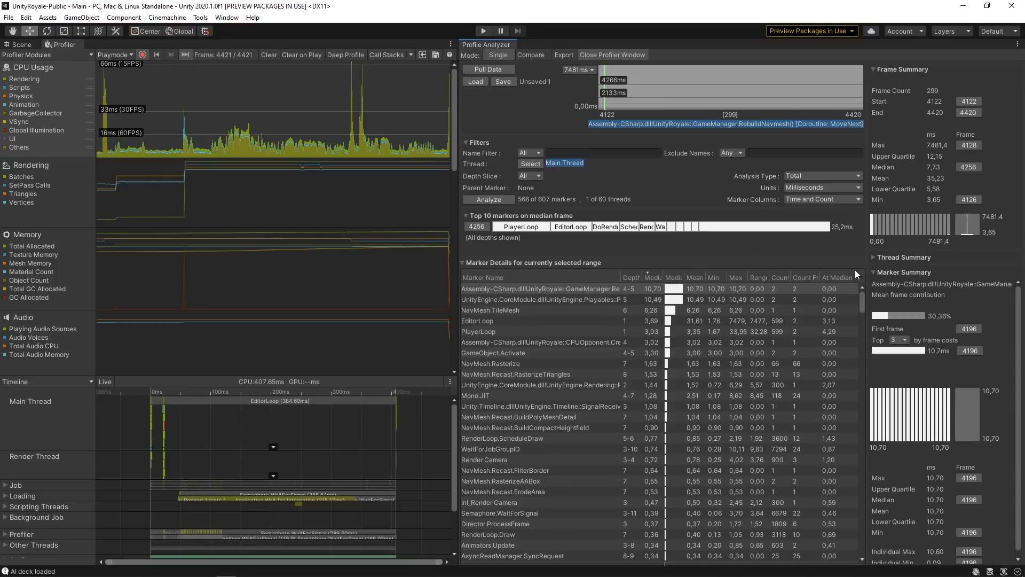
scroll(839, 312, "down", 2)
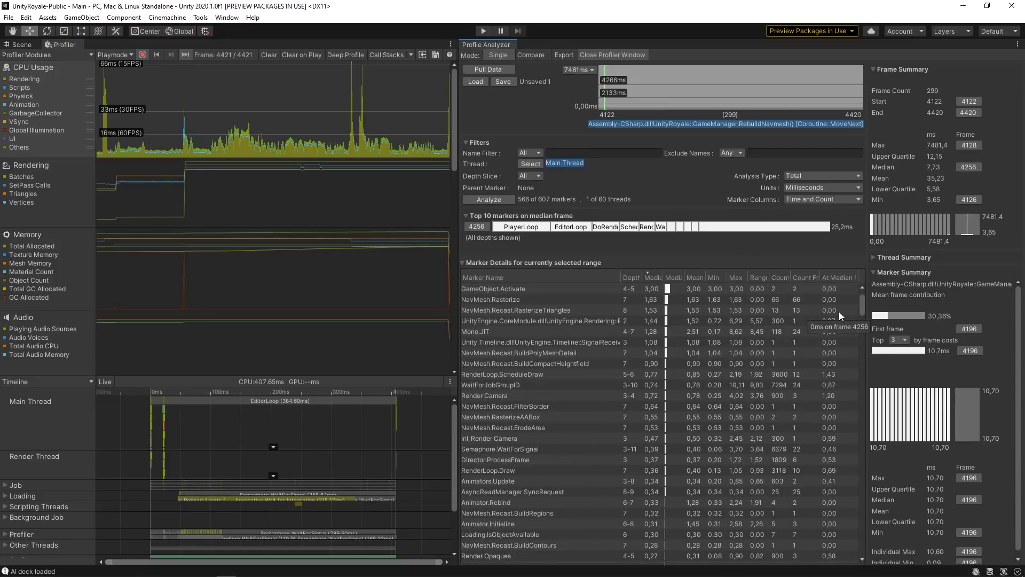
scroll(838, 312, "up", 2)
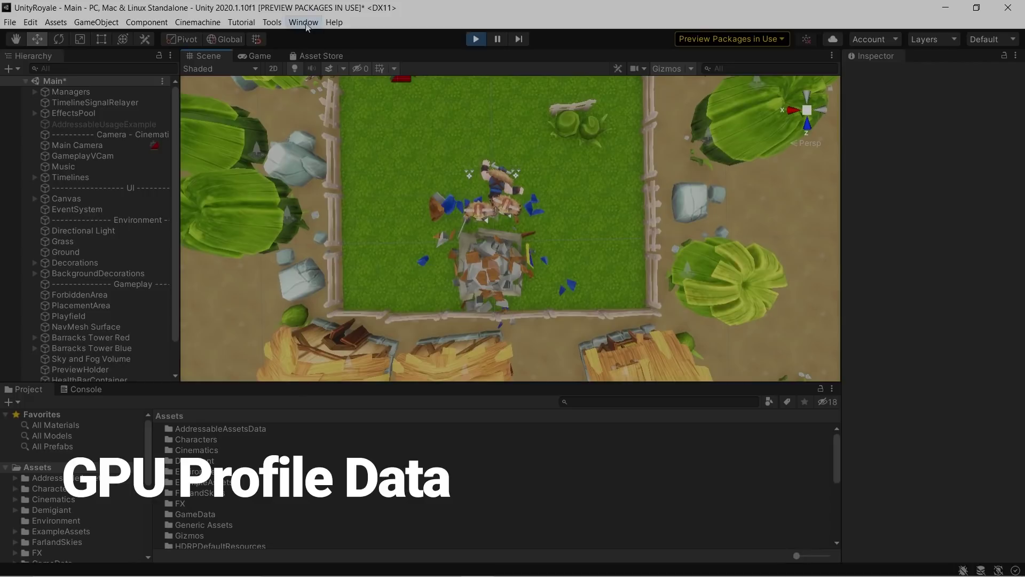
Show Render Pipeline Debug stats with per-pass GPU timings expanded, then pan the Scene view.
left_click(304, 22)
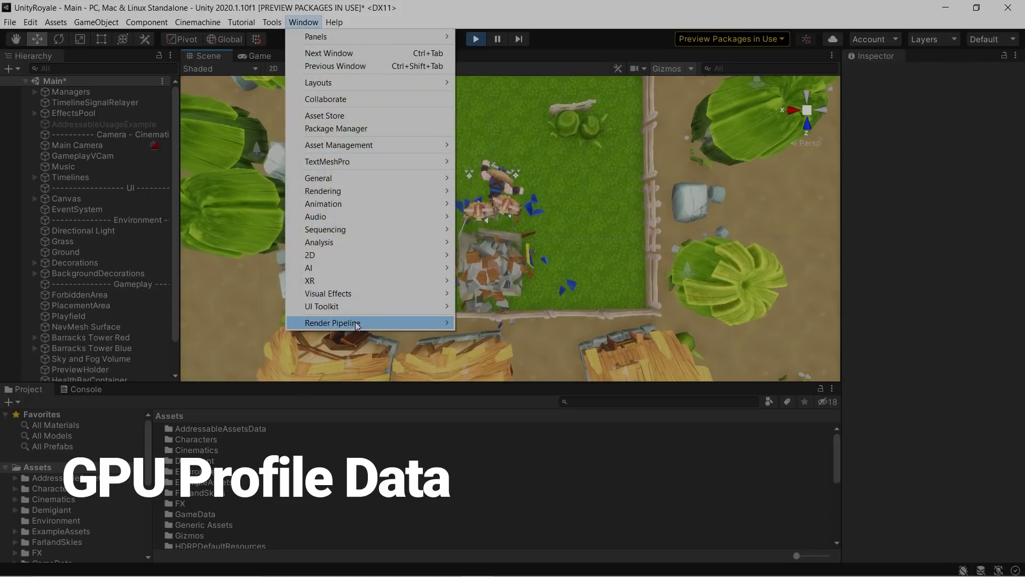
mouse_move(352, 323)
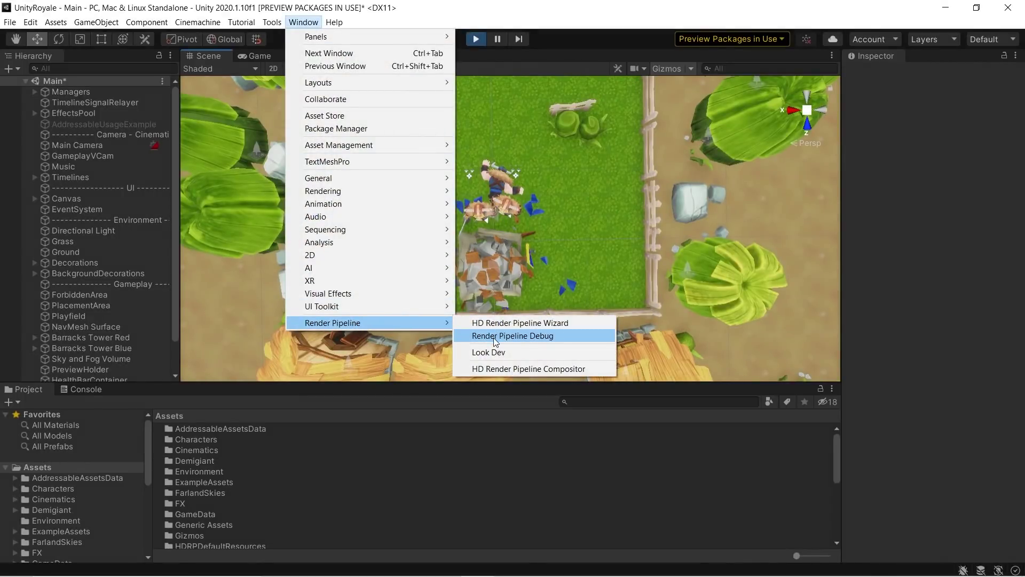
left_click(495, 337)
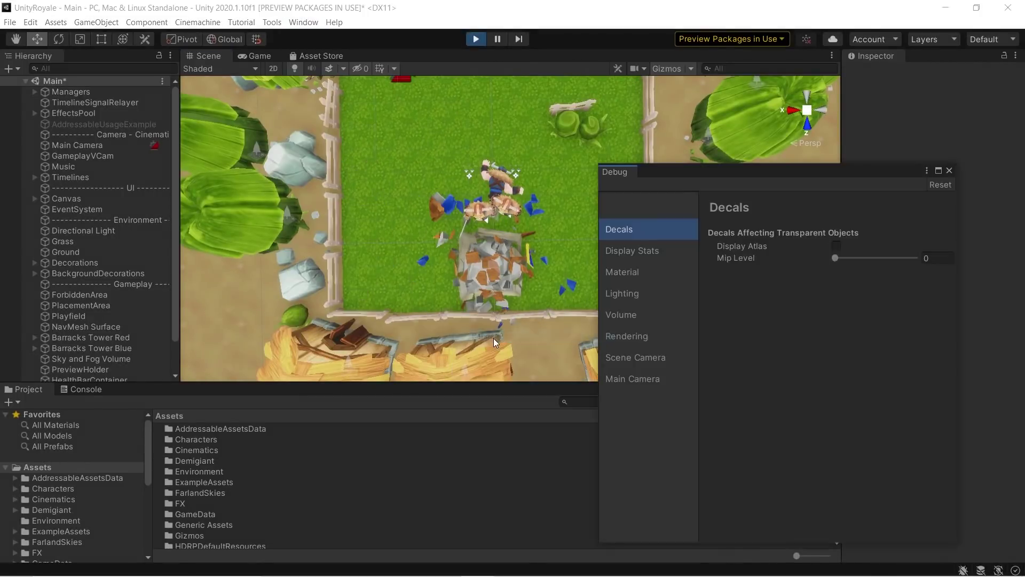
left_click(642, 253)
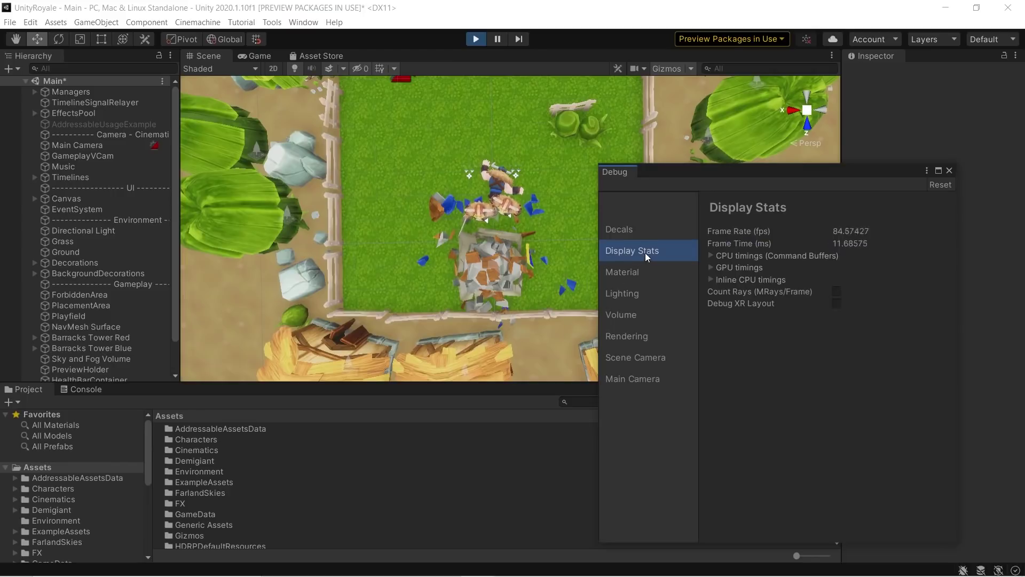
left_click(712, 267)
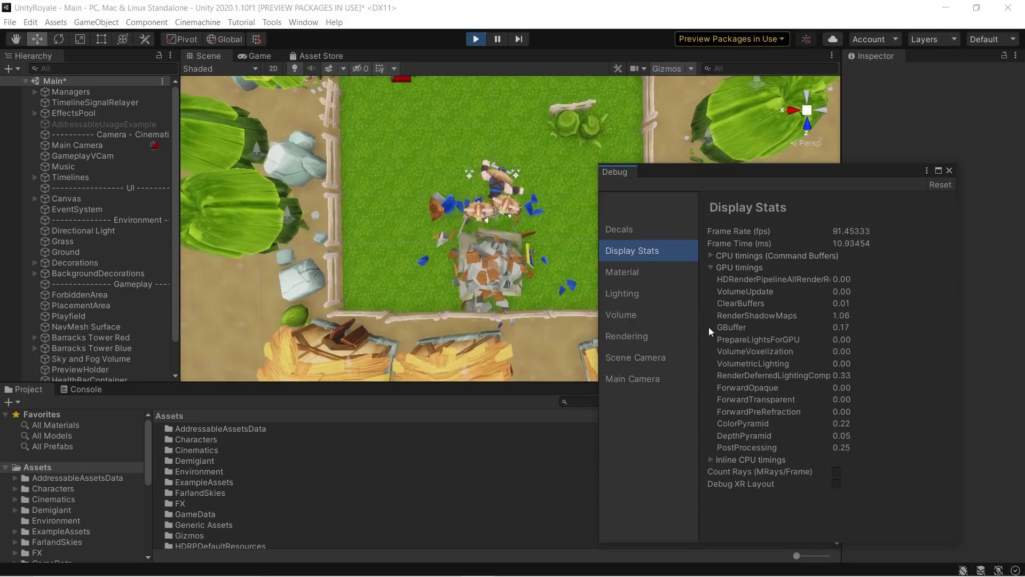
middle_click_drag(463, 262, 563, 268)
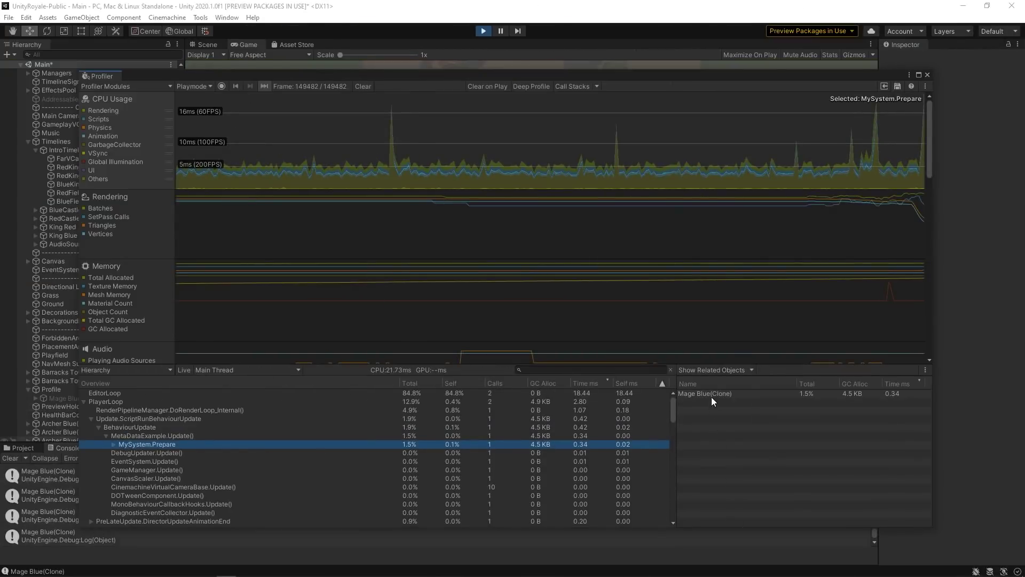
Ping Mage Blue(Clone) in the Hierarchy from the Profiler's related objects.
left_click(710, 396)
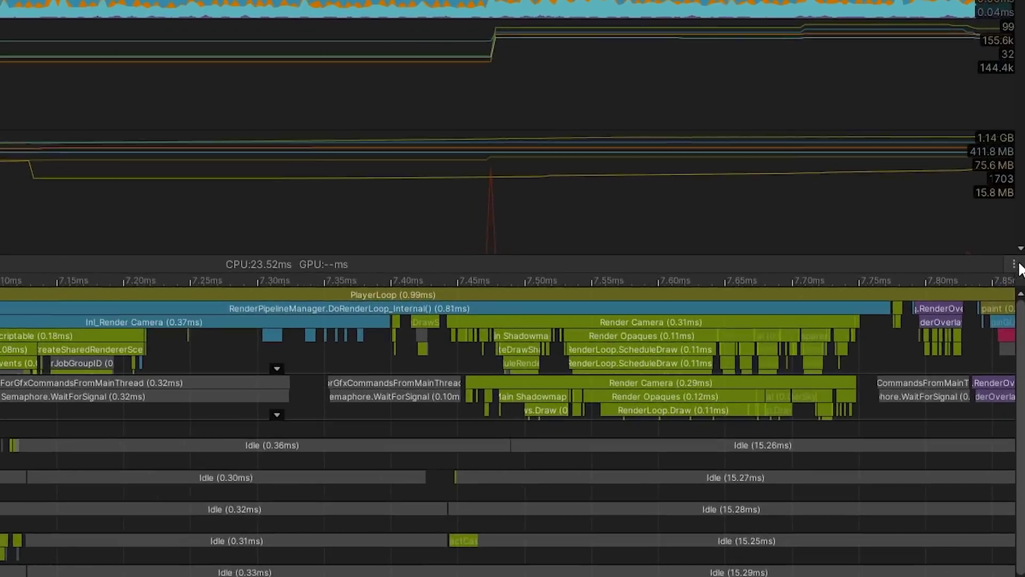
Enable Show Flow Events in the Timeline and select the DoRenderLoop_Internal sample to trace its flow.
left_click(1018, 273)
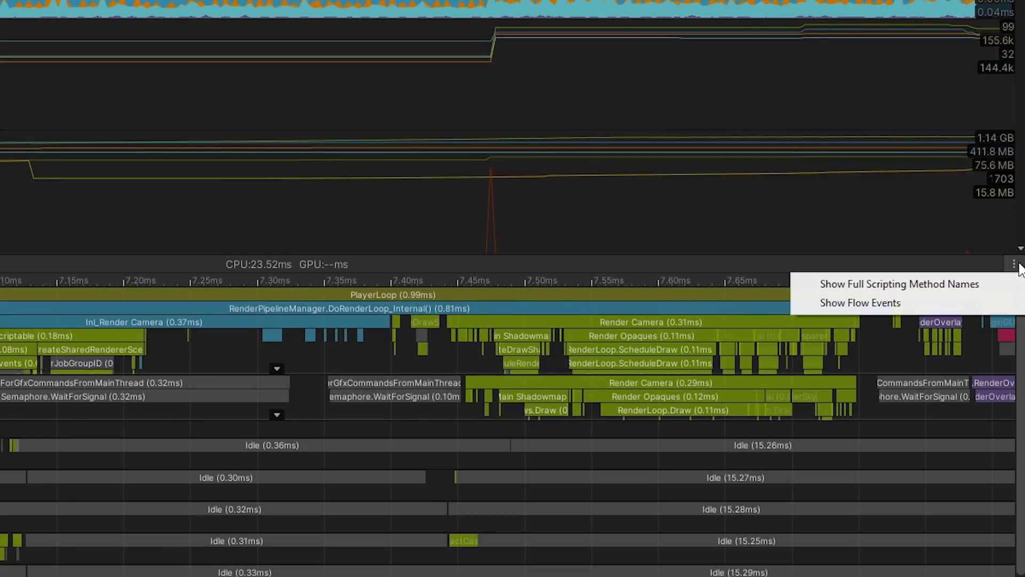
left_click(991, 303)
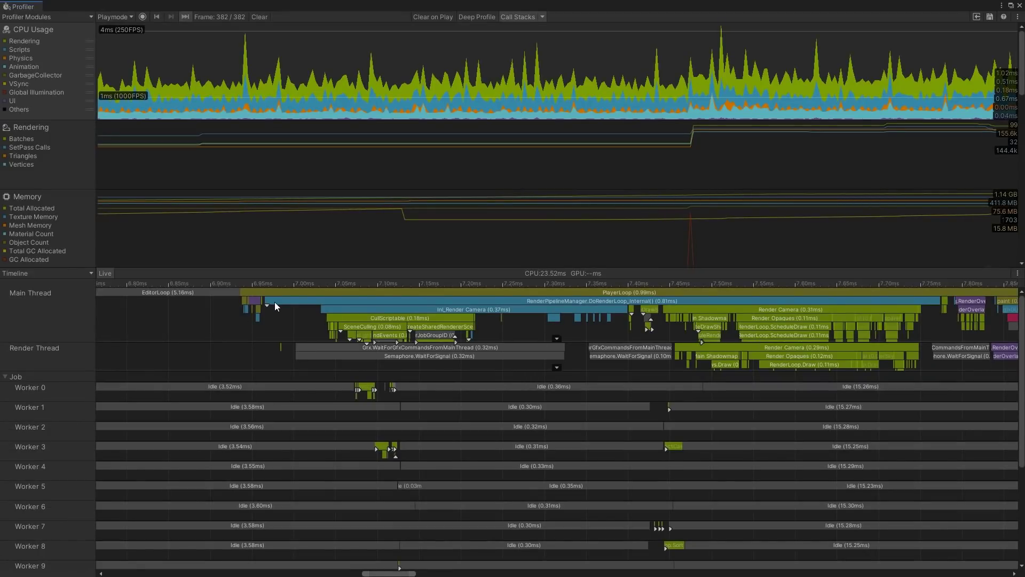
left_click(275, 303)
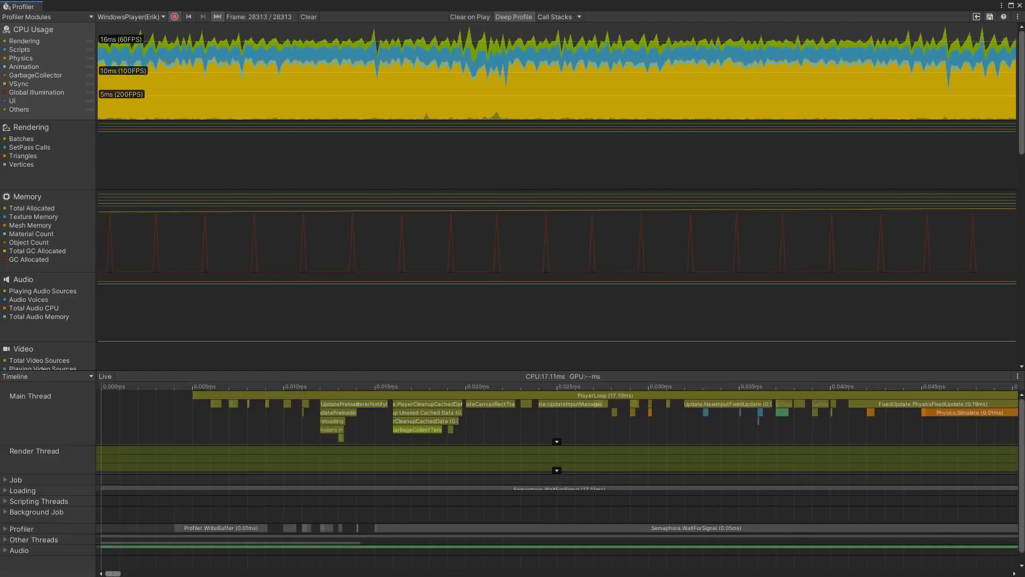
Enable Development Build and Deep Profiling Support in the Build Settings.
left_click(9, 19)
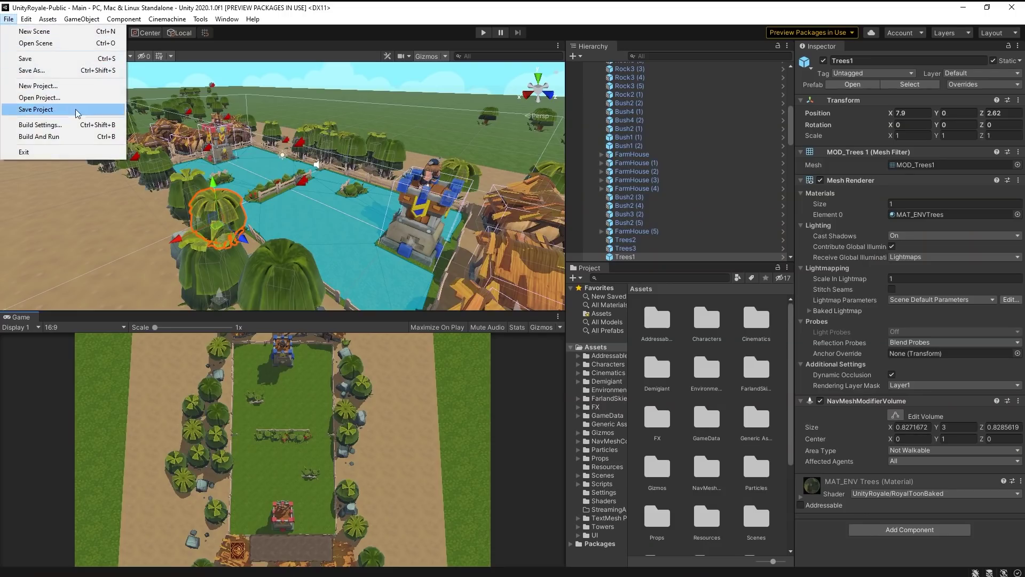
left_click(40, 124)
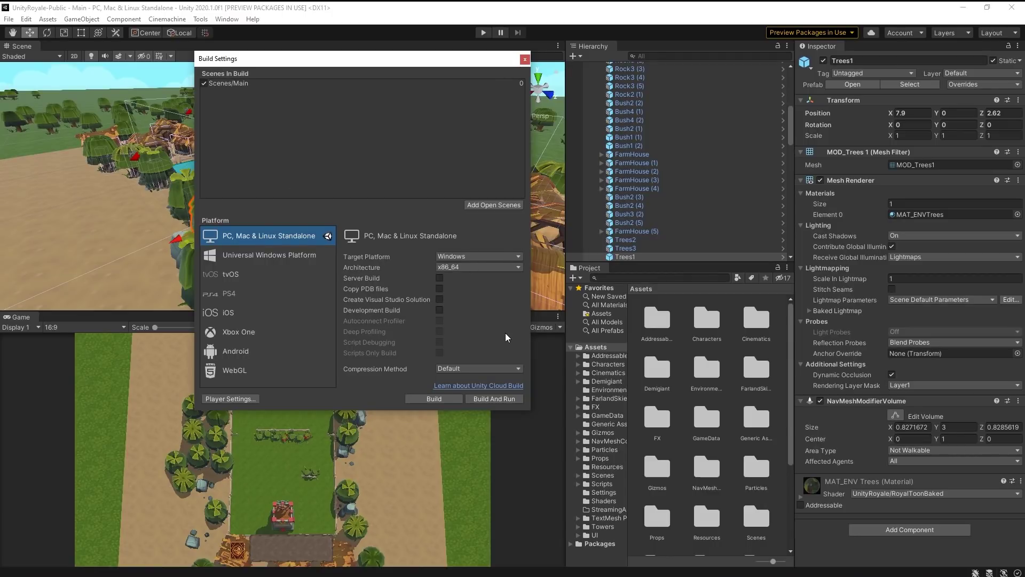
left_click(442, 311)
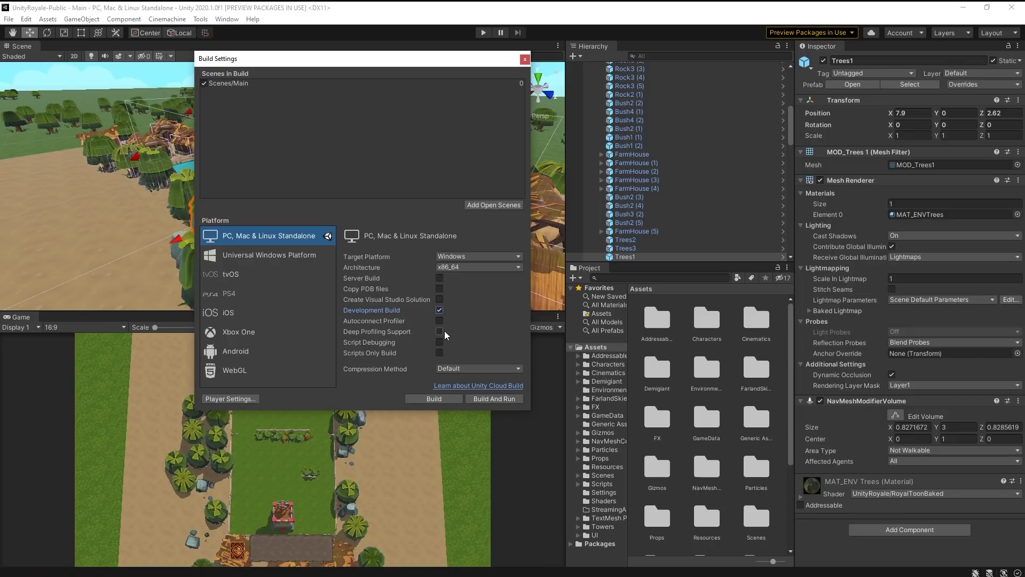
left_click(440, 332)
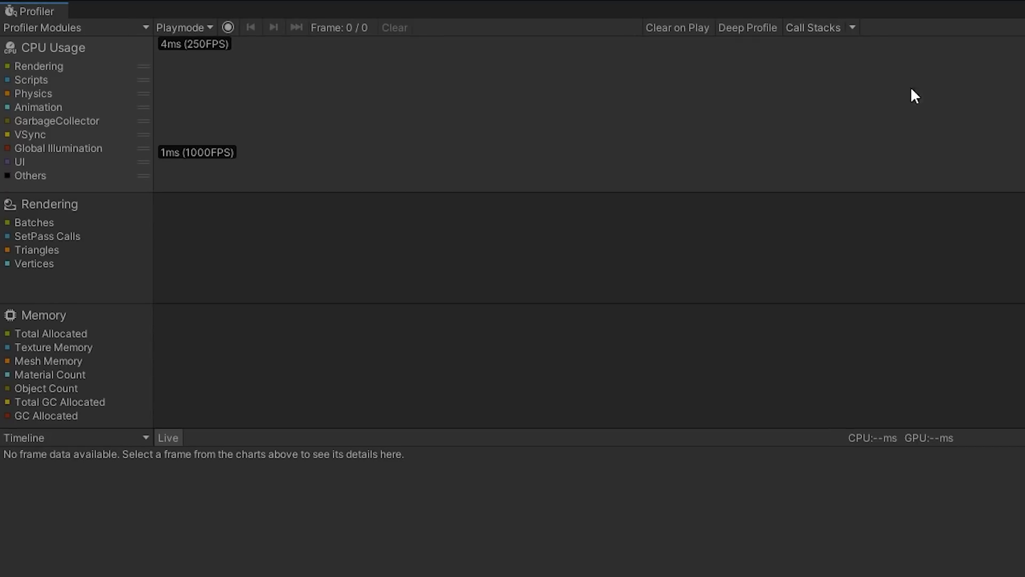
Collect GC.Alloc call stacks, record frames, and inspect GC.Alloc samples' details and call stacks.
left_click(857, 24)
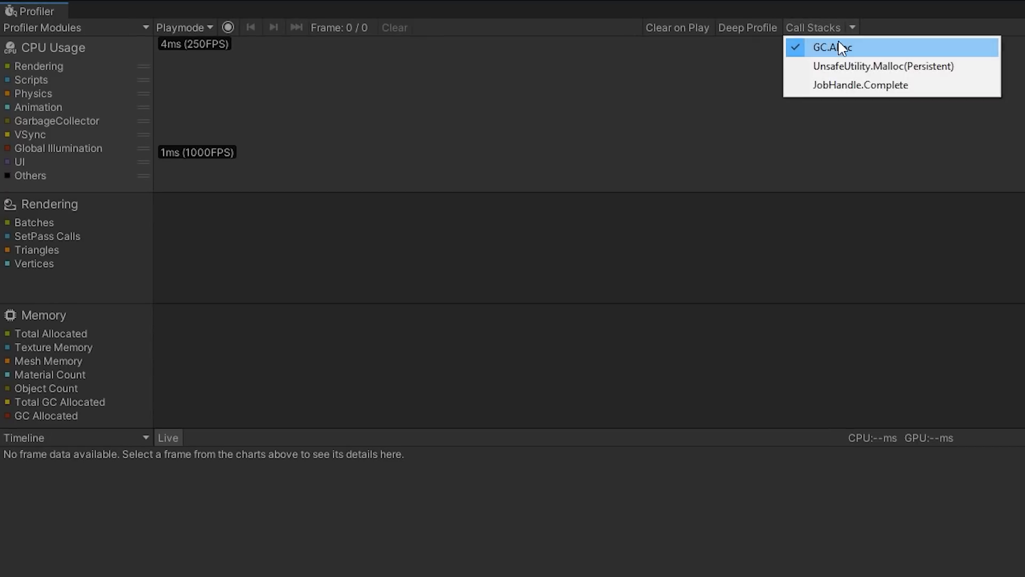
left_click(825, 46)
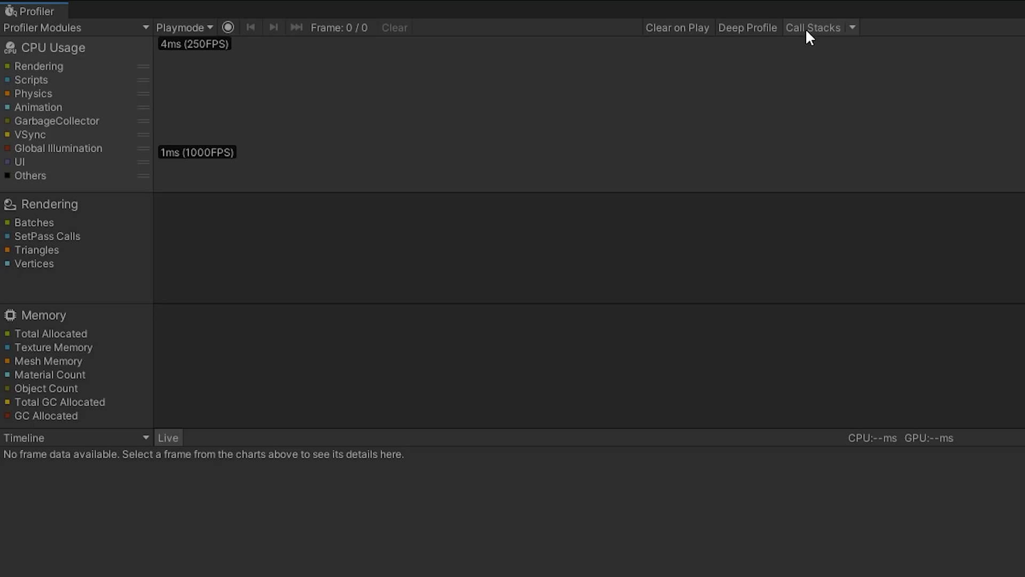
left_click(228, 28)
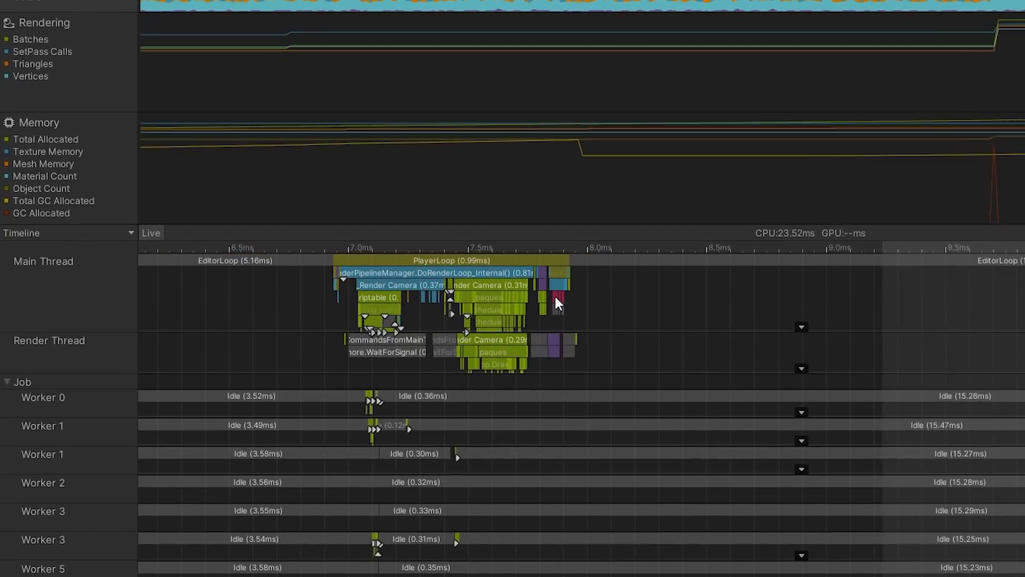
left_click(386, 319)
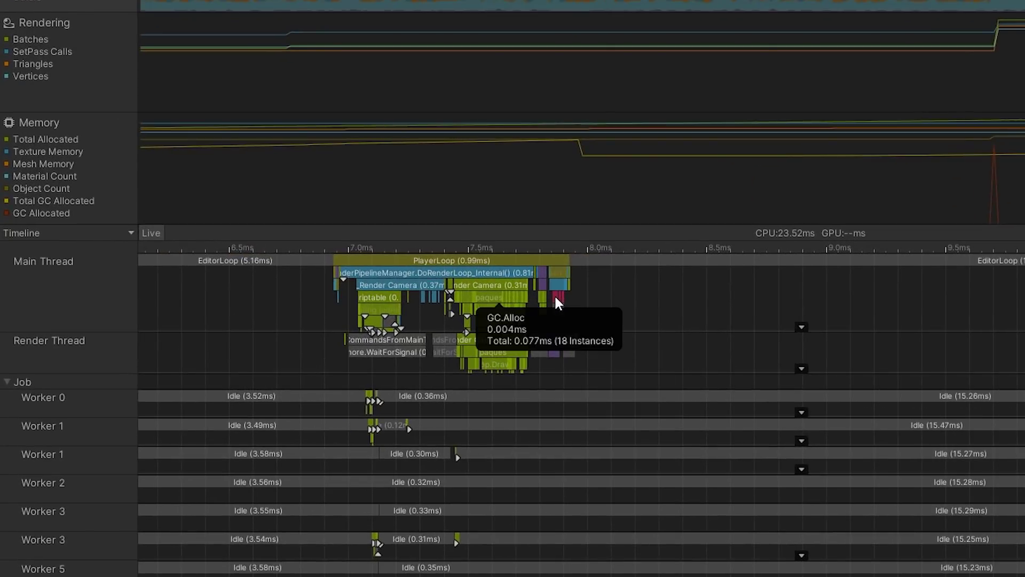
left_click(555, 298)
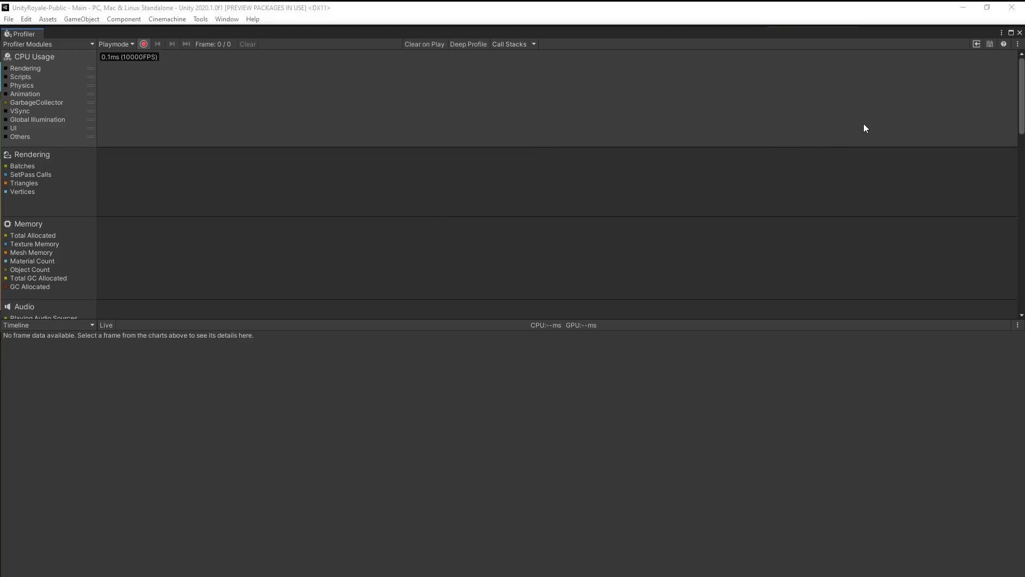
Raise the Profiler Frame Count preference from 300 to 2000.
left_click(1018, 44)
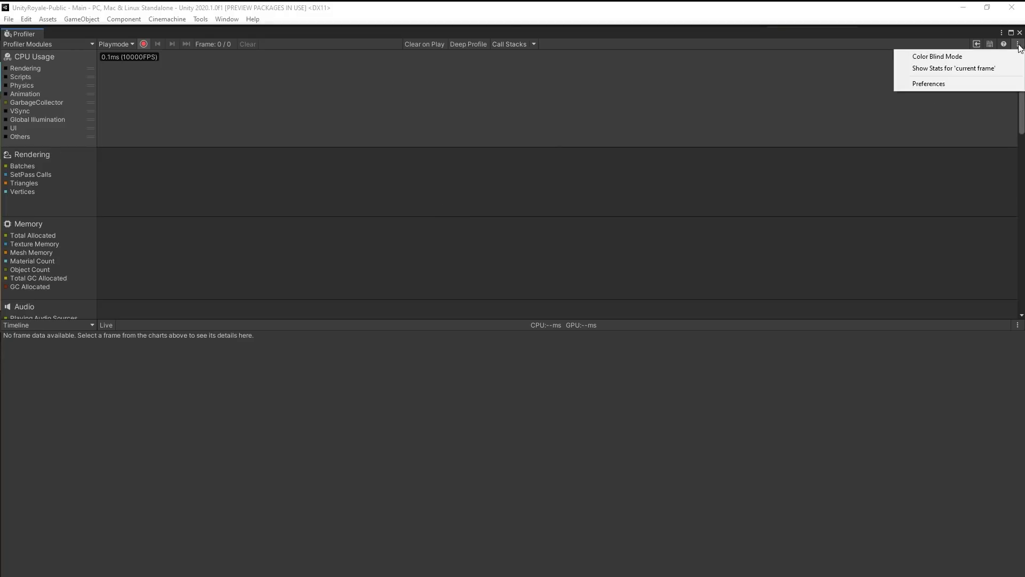
left_click(987, 84)
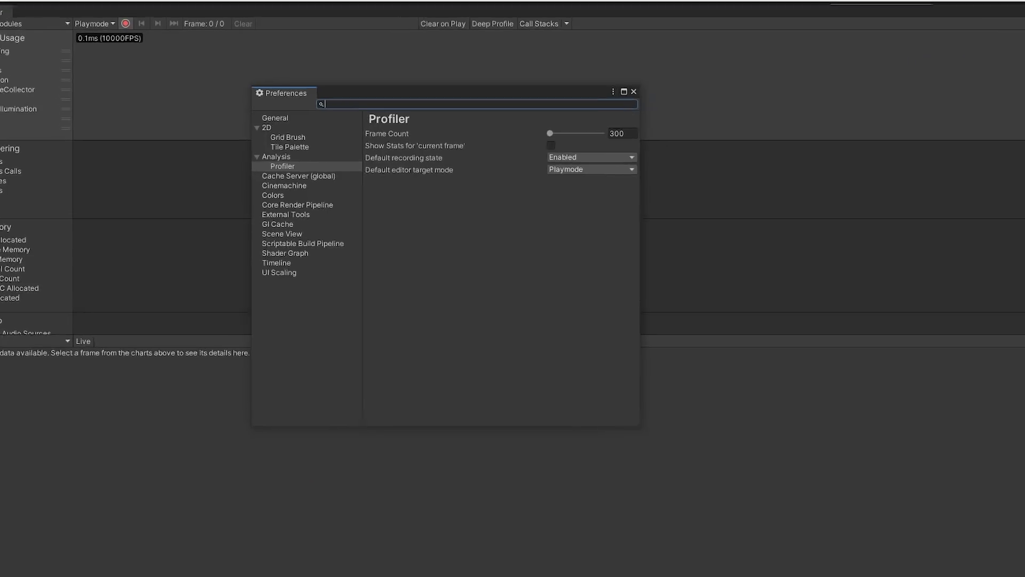
left_click_drag(644, 109, 719, 123)
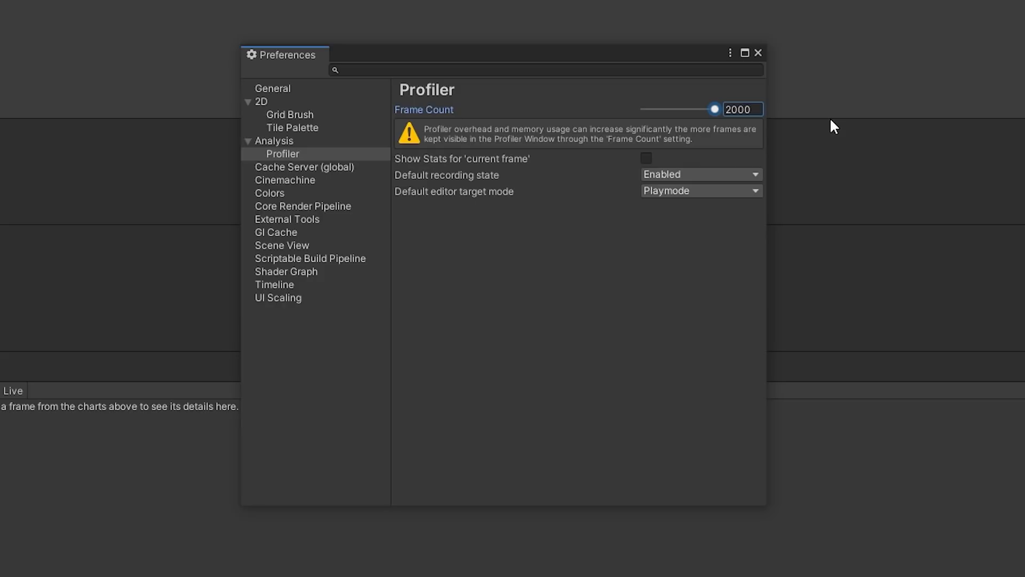